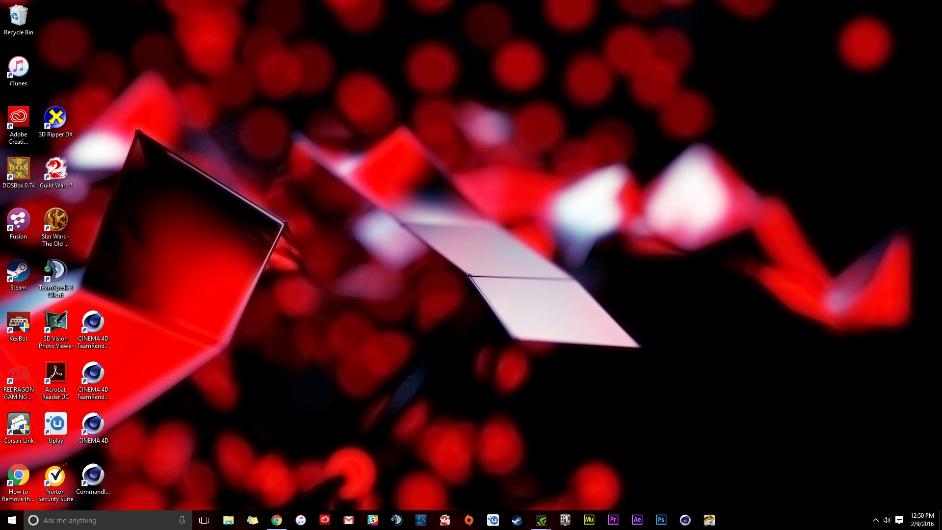
Step: Restore the Chrome window showing the OTOY OctaneRender demo page
left_click(276, 520)
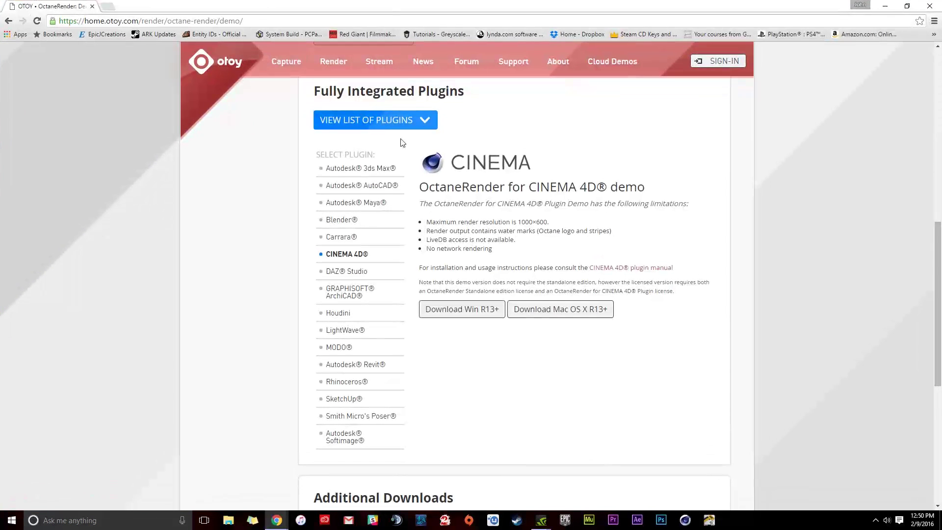
Step: Navigate from the OTOY home page to the OctaneRender demo downloads page
left_click(207, 62)
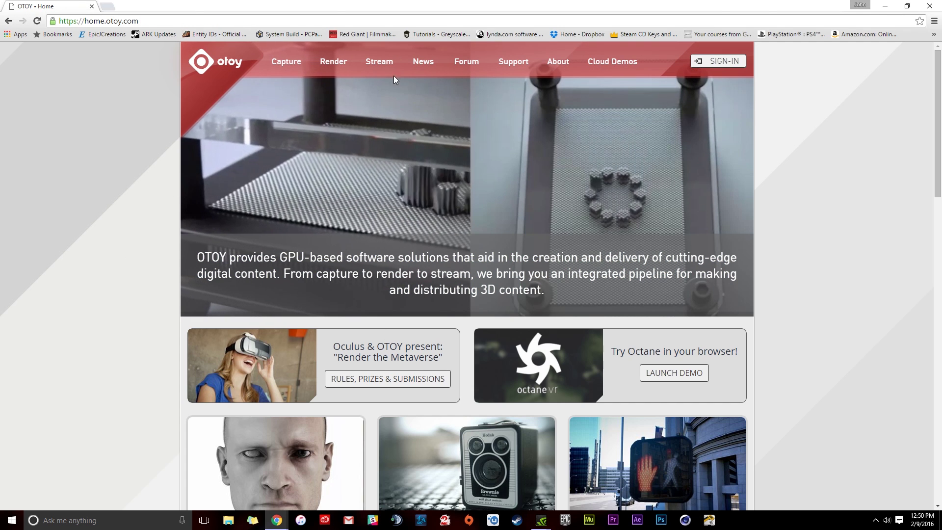
mouse_move(328, 61)
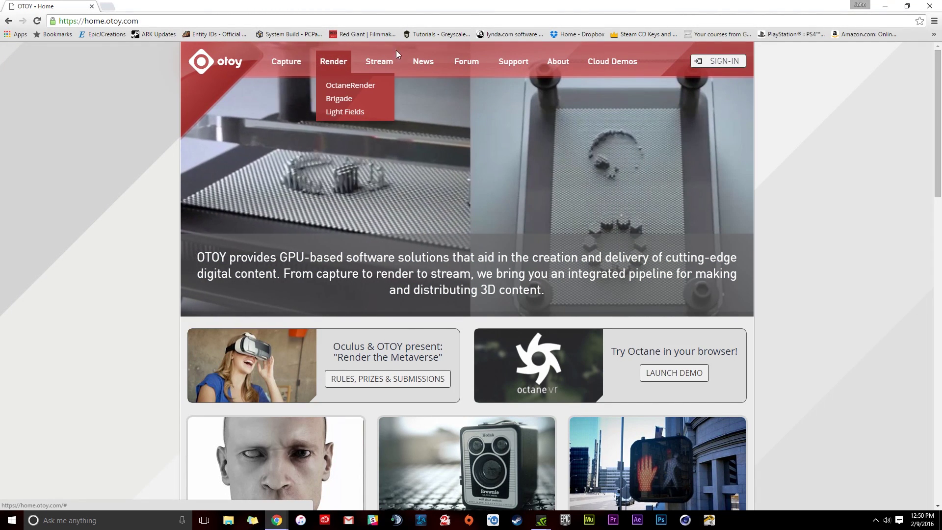
left_click(363, 83)
scroll(472, 174, "down", 1)
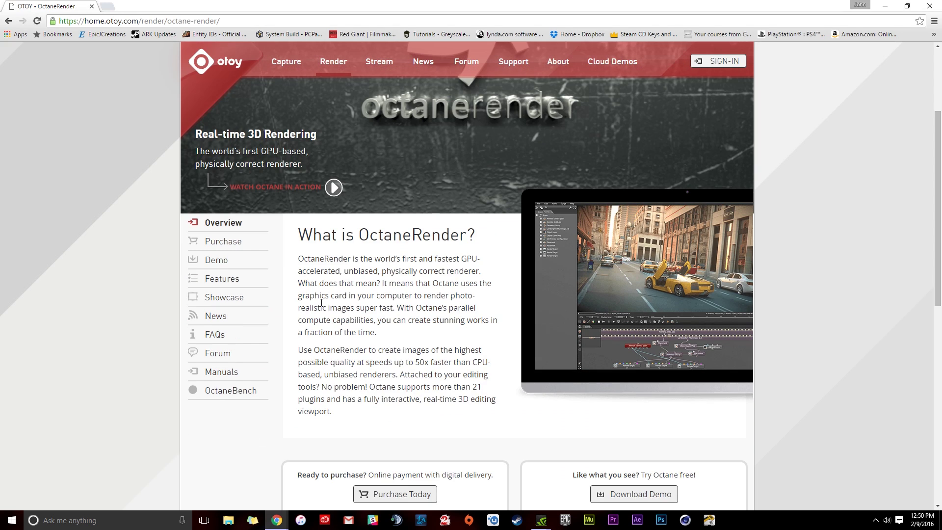
left_click(216, 261)
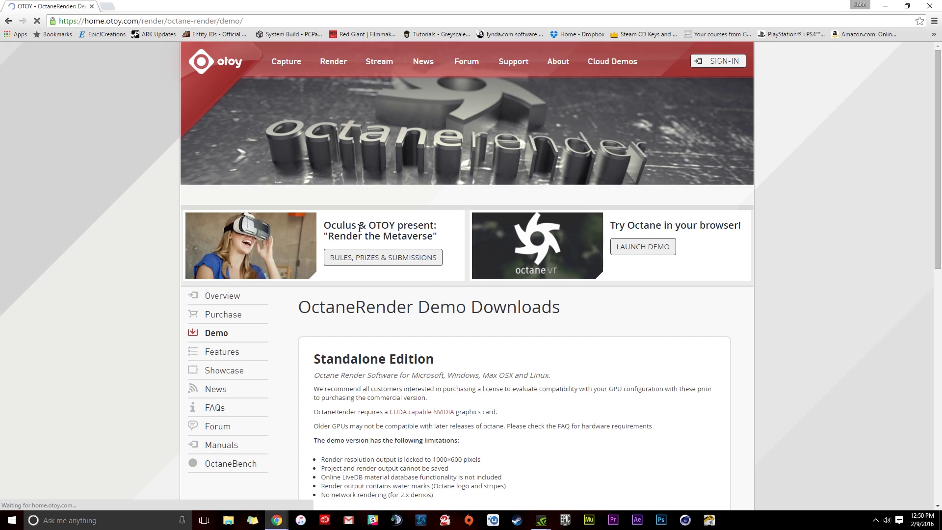
scroll(462, 204, "down", 3)
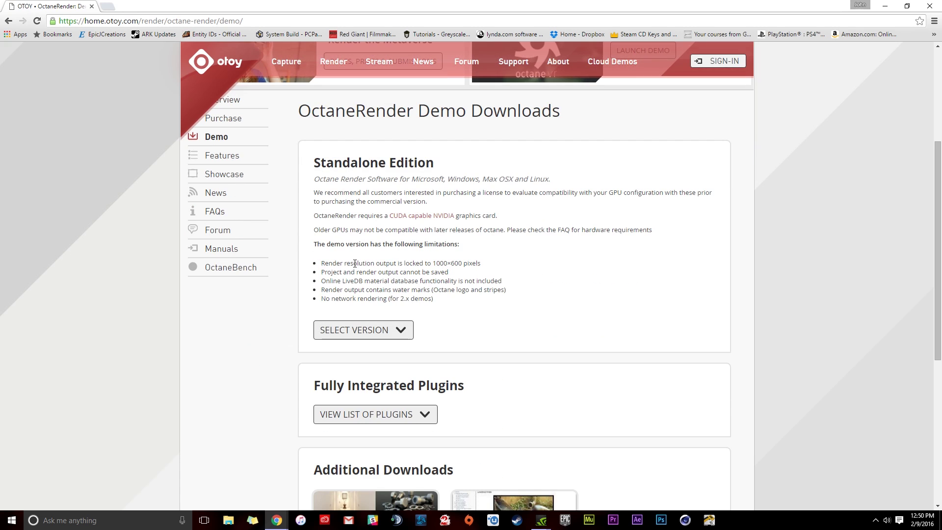
scroll(586, 279, "down", 3)
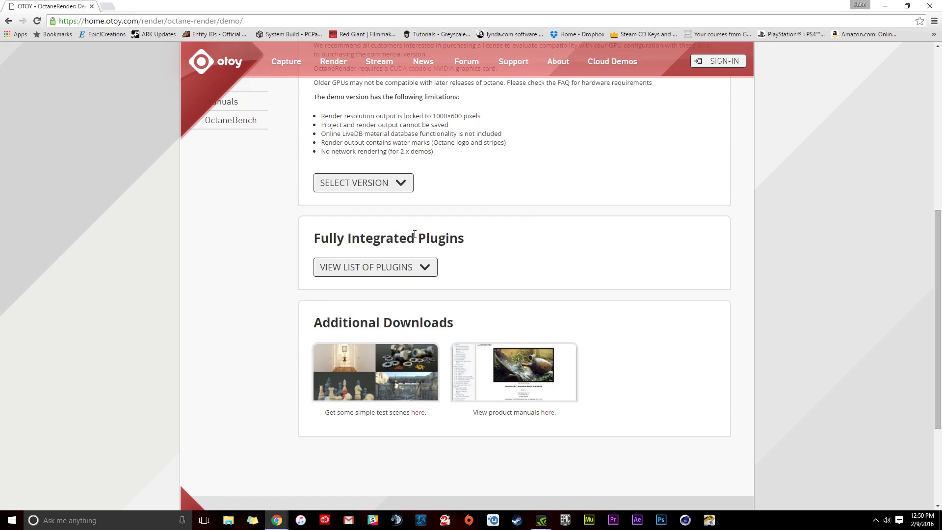
Step: Download the CINEMA 4D Win R13+ demo zip and minimize Chrome to the desktop
left_click(400, 266)
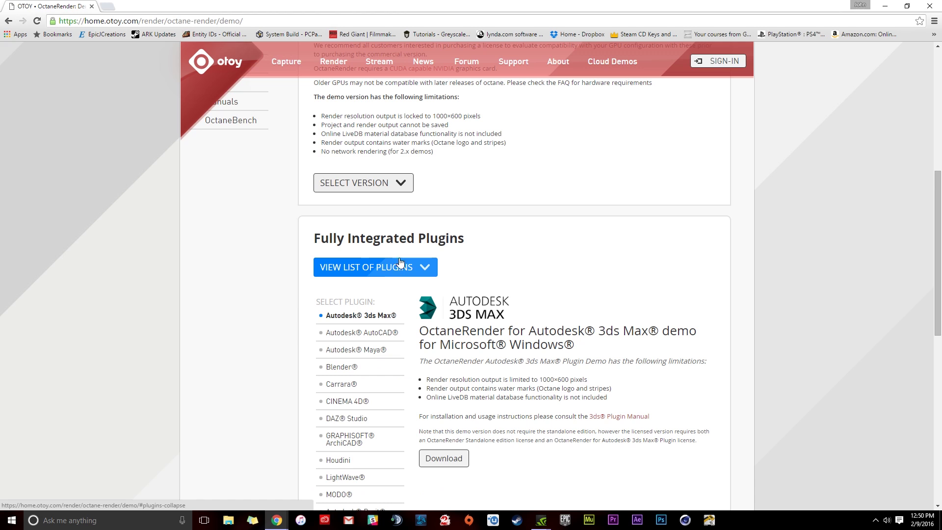
scroll(290, 237, "down", 2)
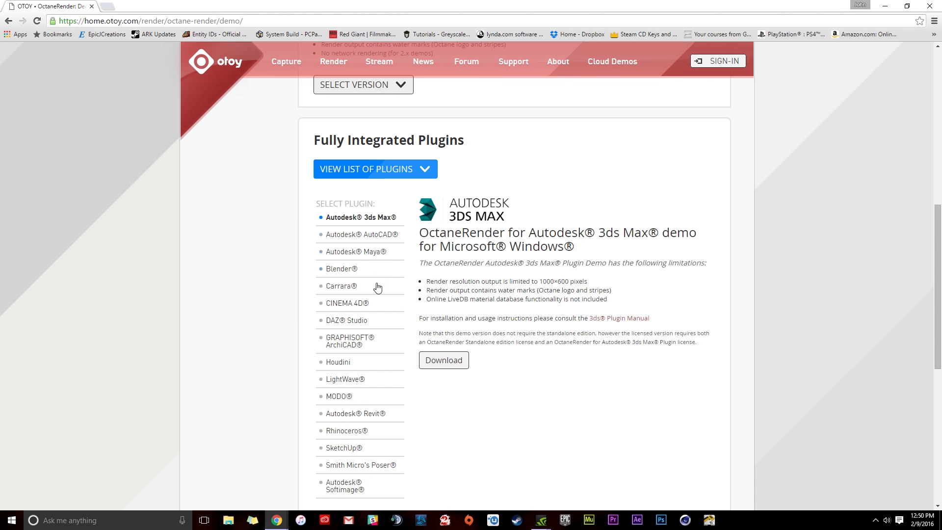
left_click(336, 303)
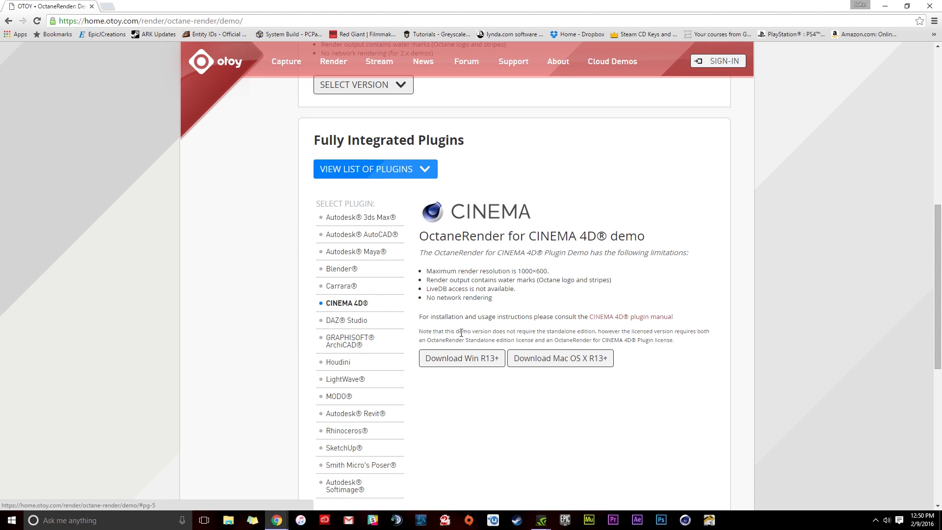
left_click(464, 358)
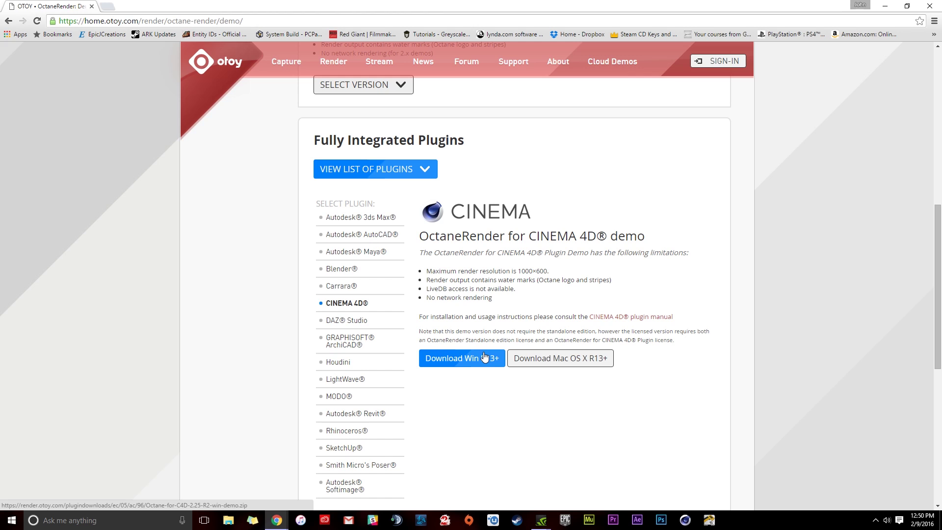
left_click(573, 365)
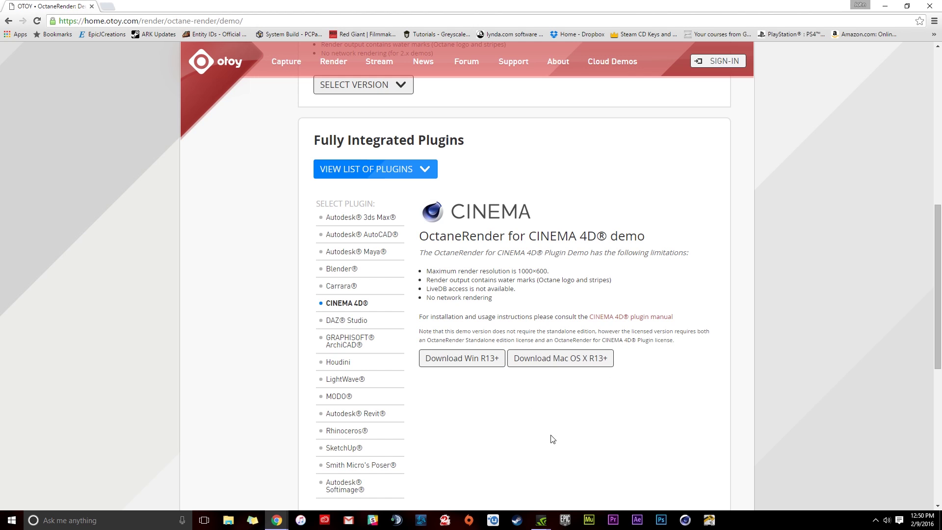
left_click(449, 361)
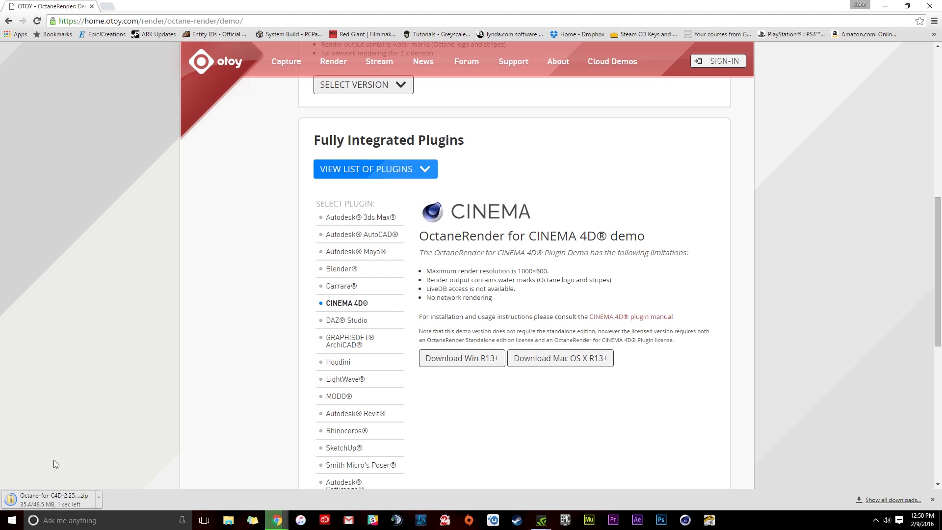
key("super+d")
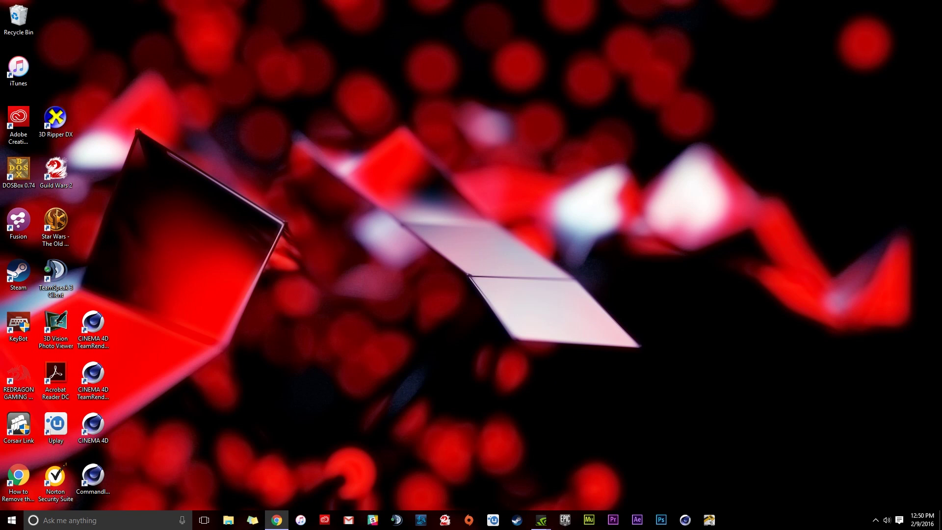
Step: Extract the Octane-for-C4D-2.25-R2-win-demo zip in Downloads into a same-named folder
left_click(230, 521)
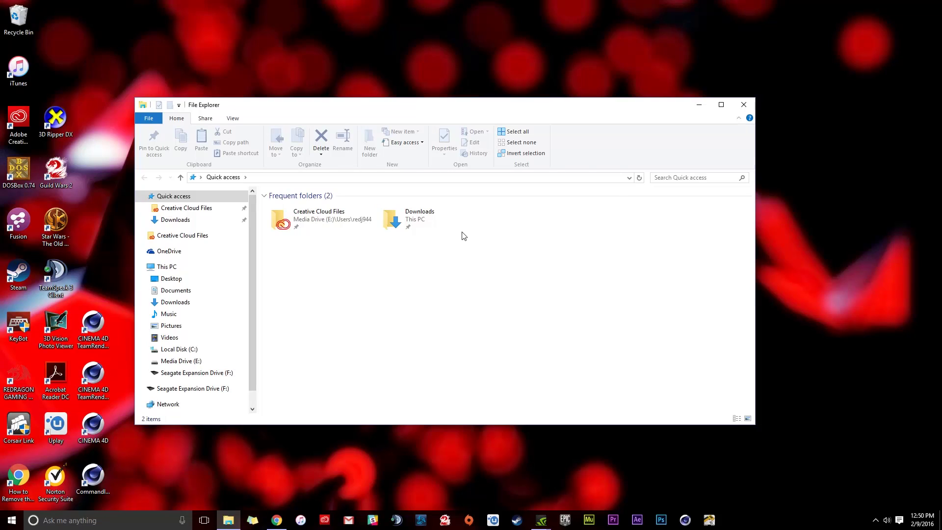
left_click(184, 306)
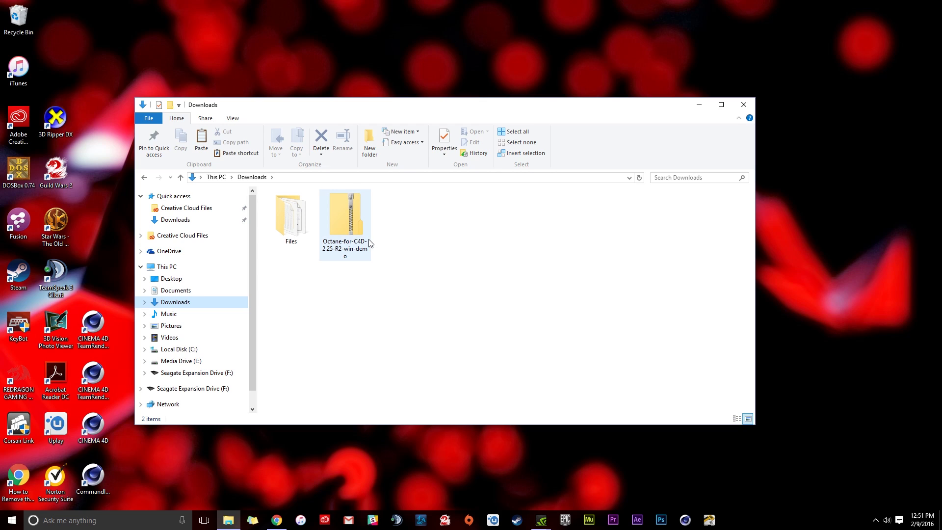
left_click(345, 216)
right_click(345, 214)
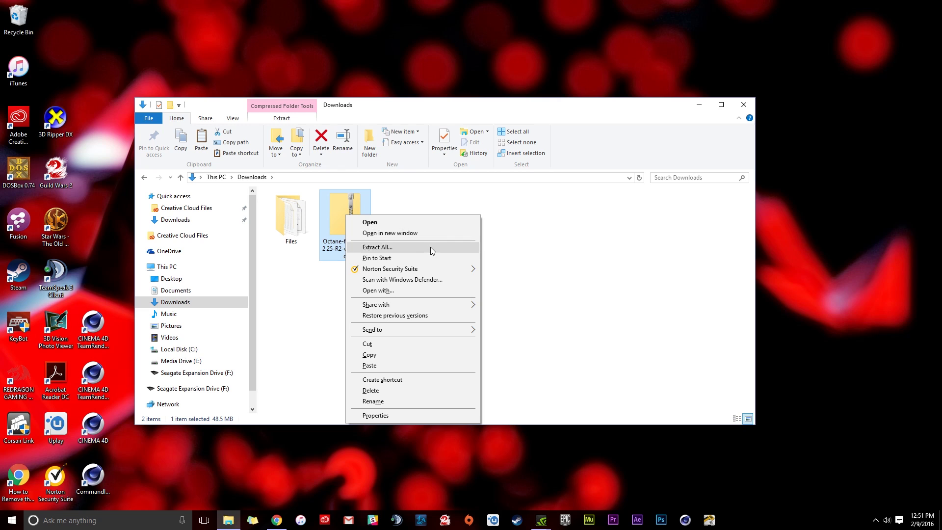
left_click(397, 247)
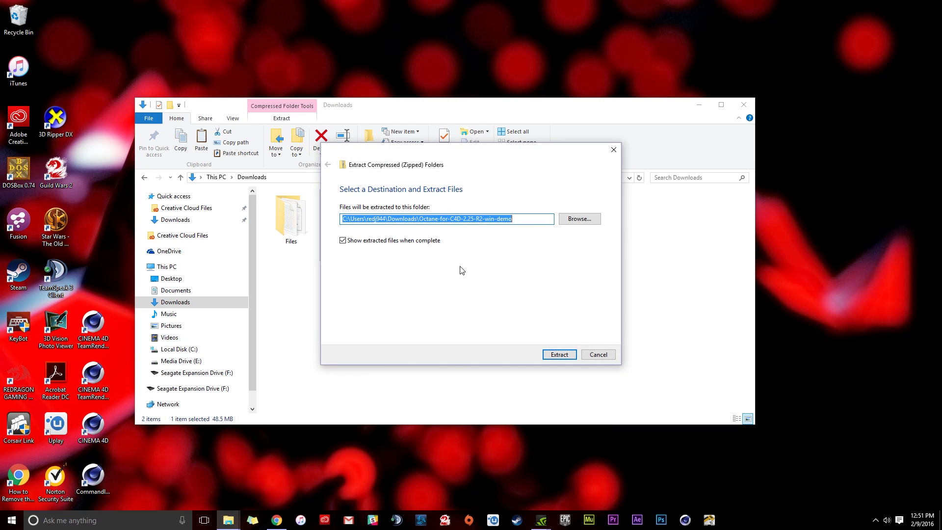
left_click(559, 354)
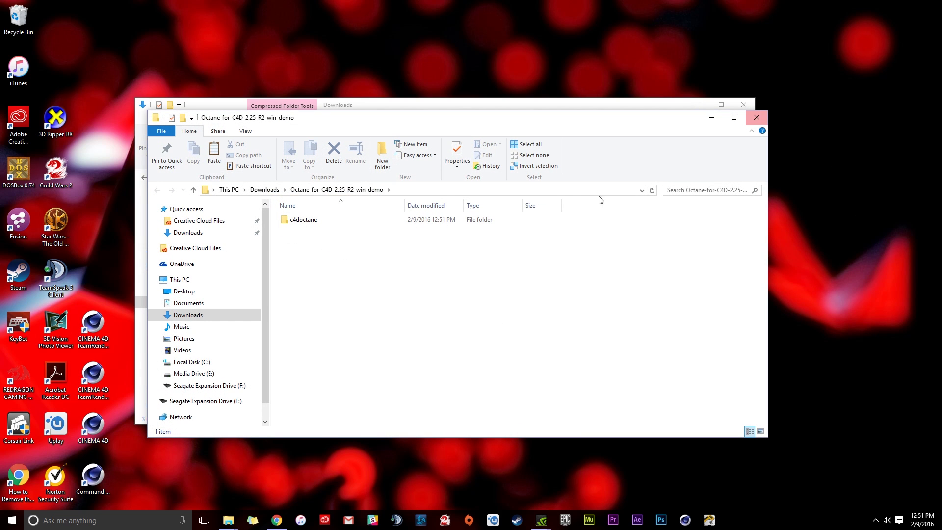
left_click(756, 117)
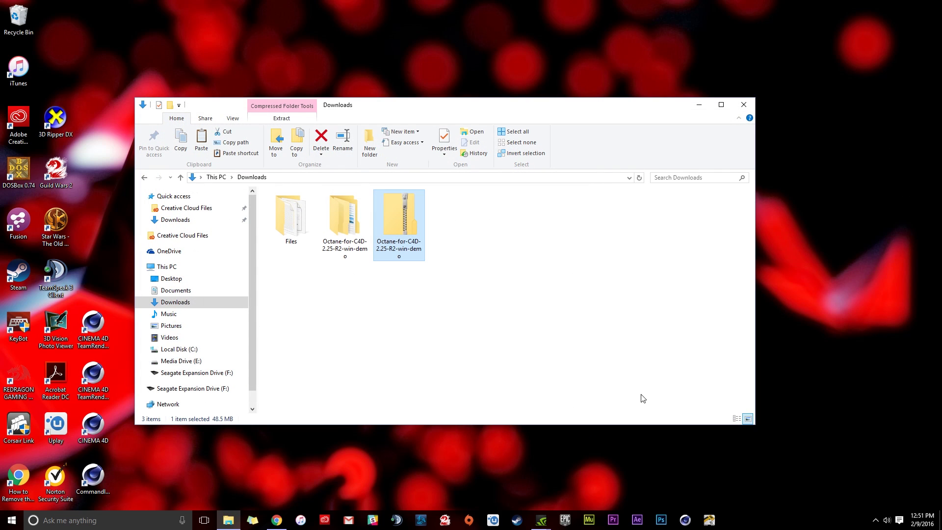
left_click(393, 312)
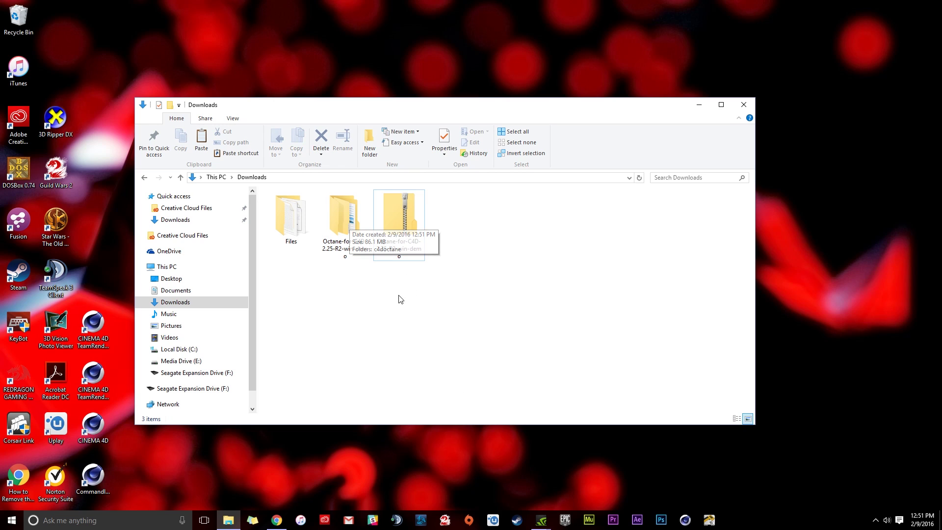
Step: Copy the c4doctane folder from the extracted Octane demo folder
double_click(342, 216)
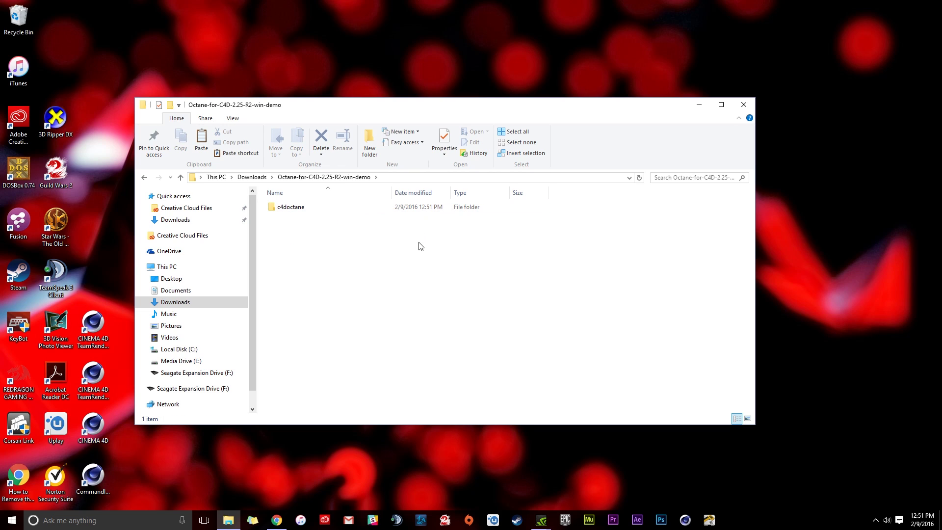
left_click(291, 210)
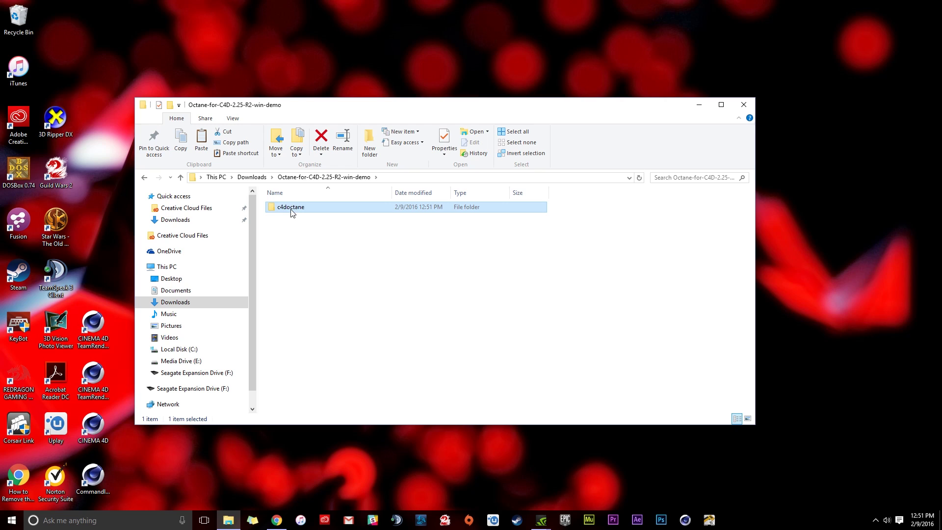
right_click(293, 211)
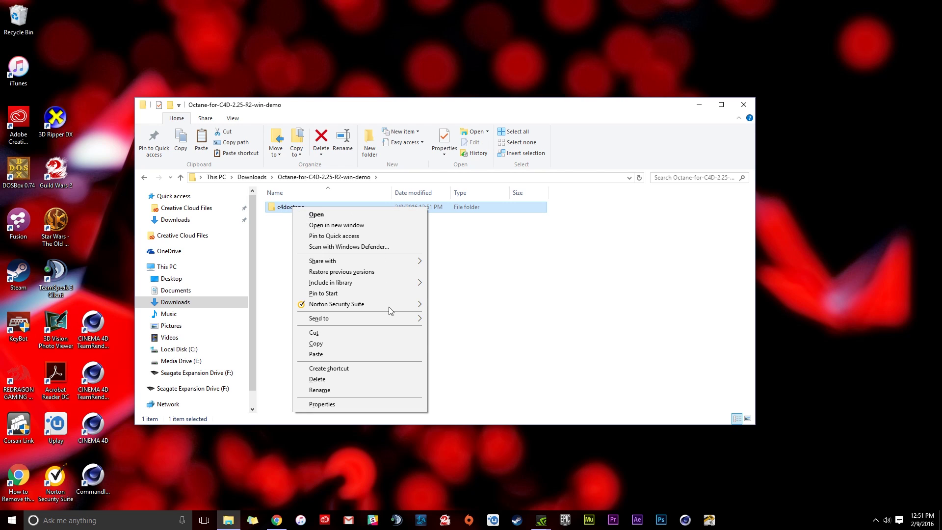
left_click(342, 343)
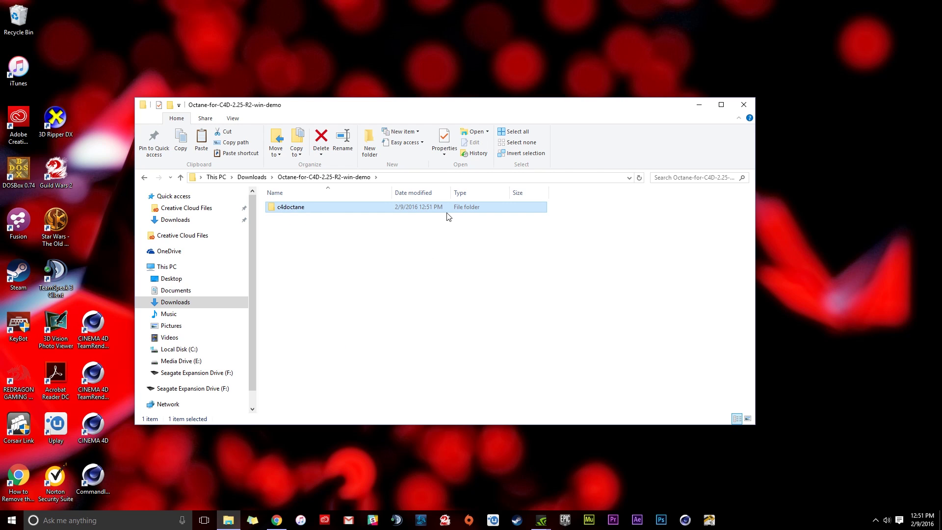
Step: Browse to C:\Program Files\MAXON\CINEMA 4D R16\plugins
left_click(167, 266)
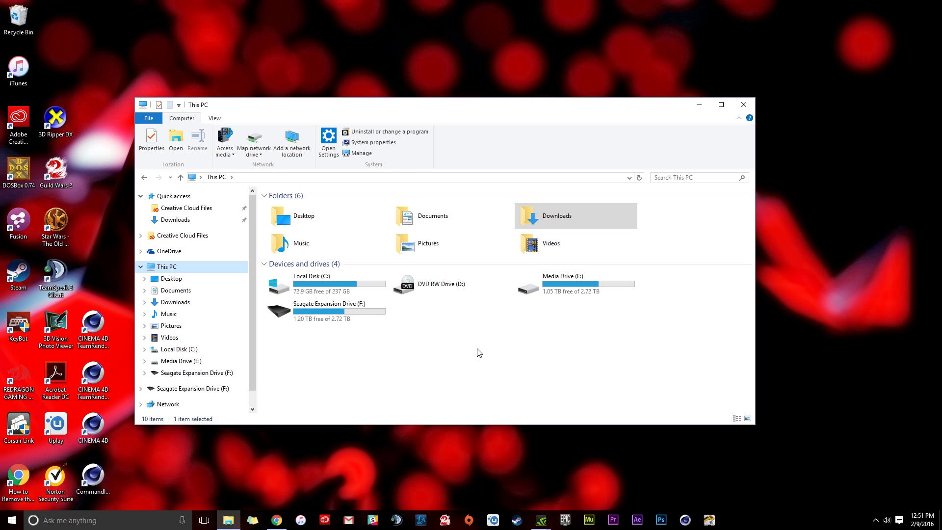
double_click(336, 280)
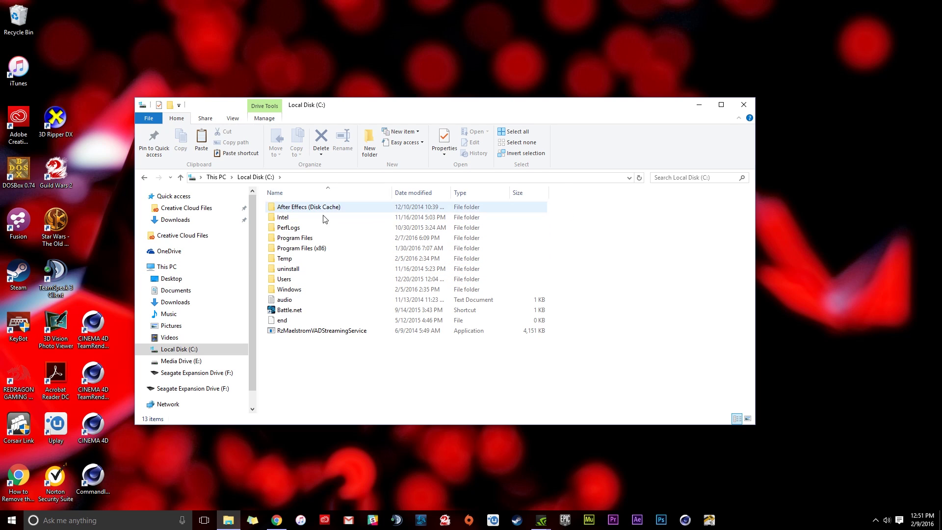
double_click(347, 238)
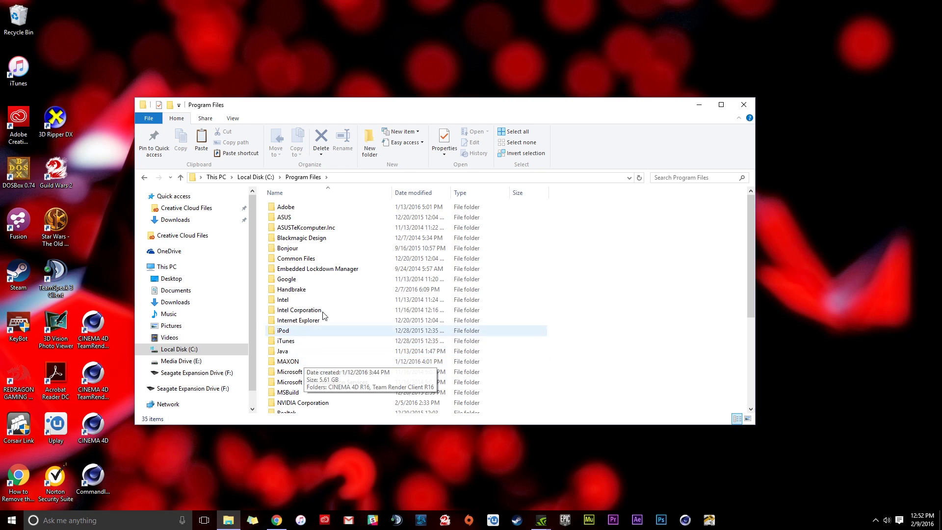
double_click(294, 361)
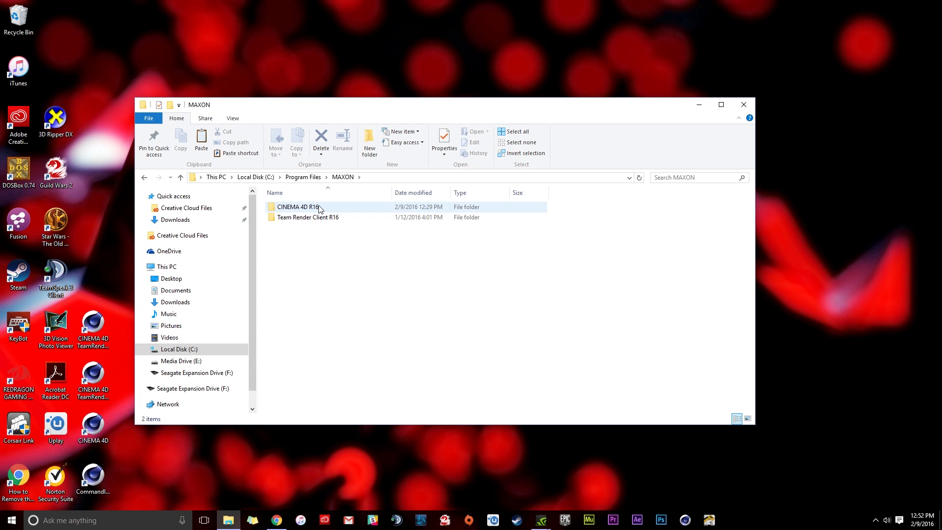
double_click(319, 208)
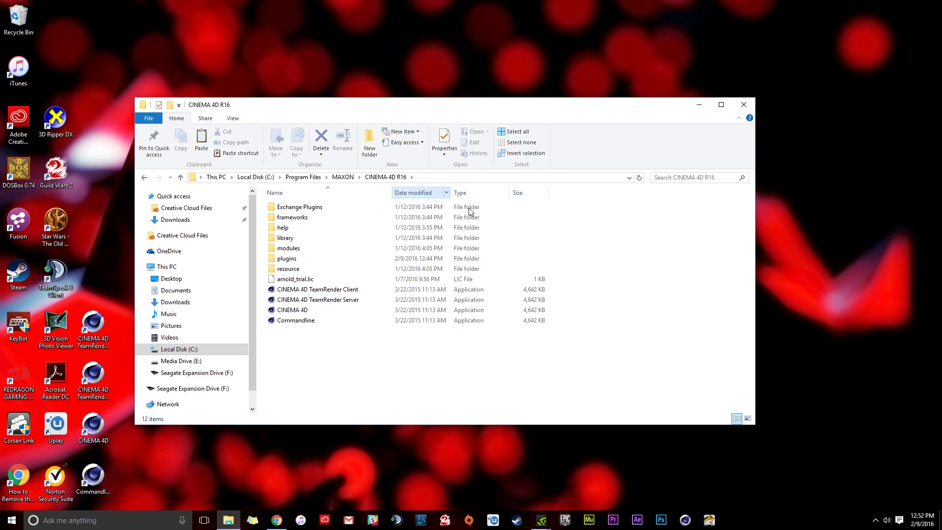
double_click(318, 259)
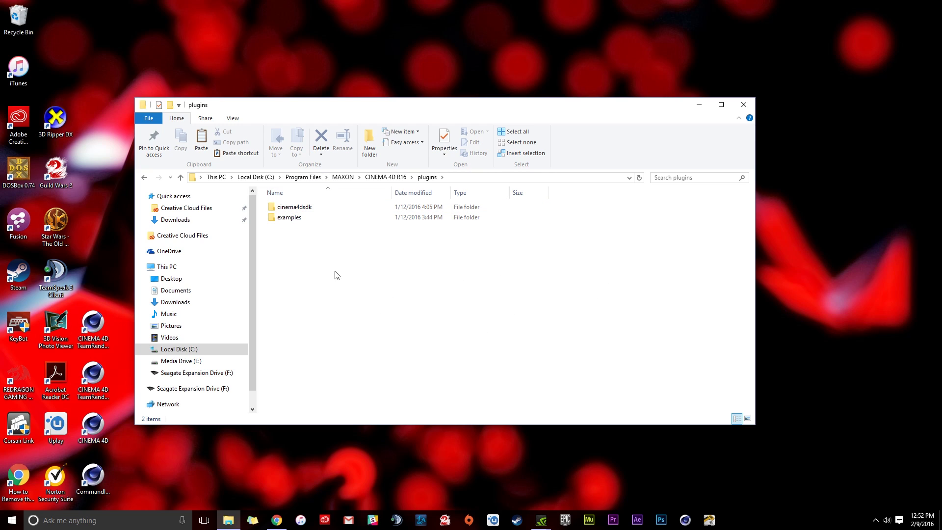
Step: Paste the c4doctane folder into the R16 plugins folder, granting administrator permission
right_click(304, 253)
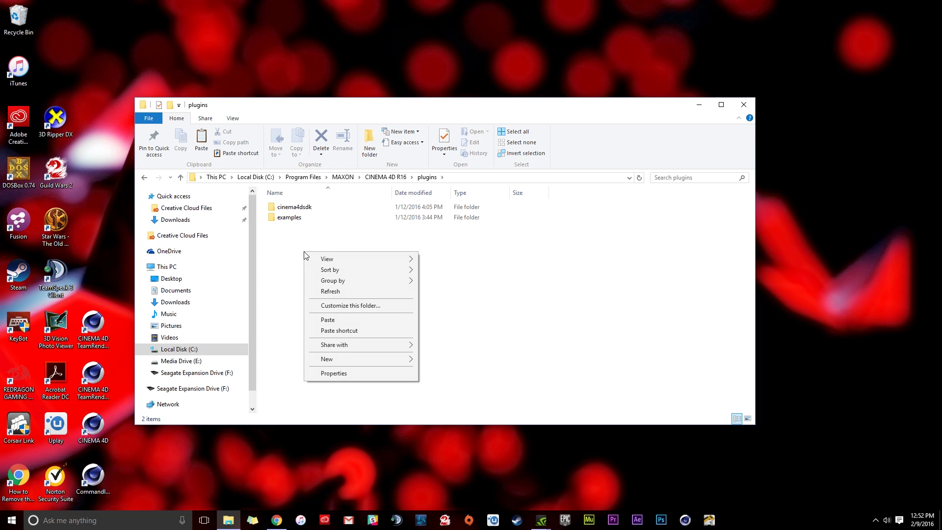
left_click(351, 320)
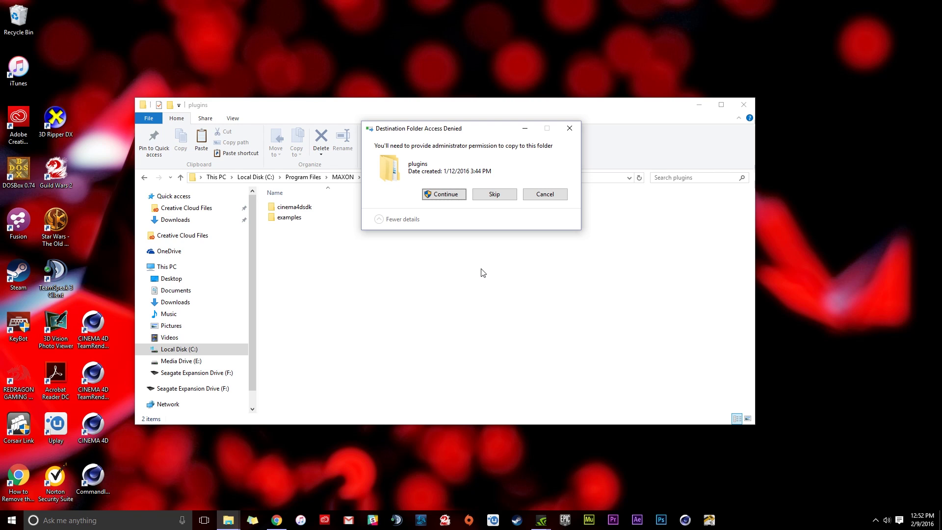
left_click(441, 194)
left_click(442, 194)
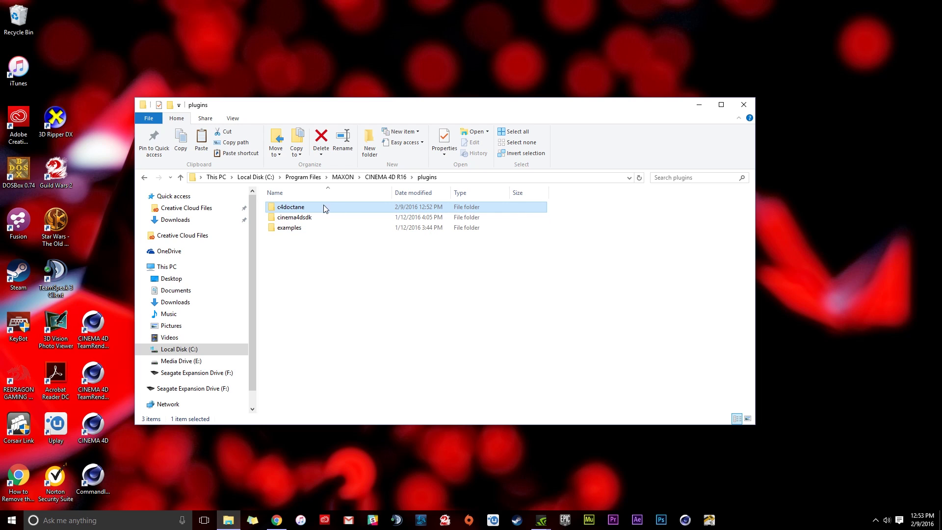
double_click(301, 207)
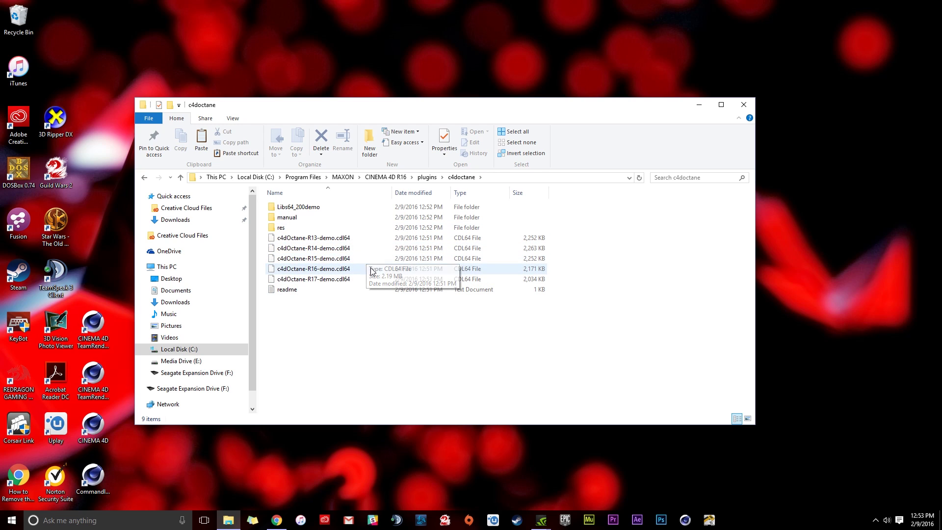
Step: Delete c4dOctane-R17-demo.cdl64 from c4doctane, granting permission
left_click(343, 278)
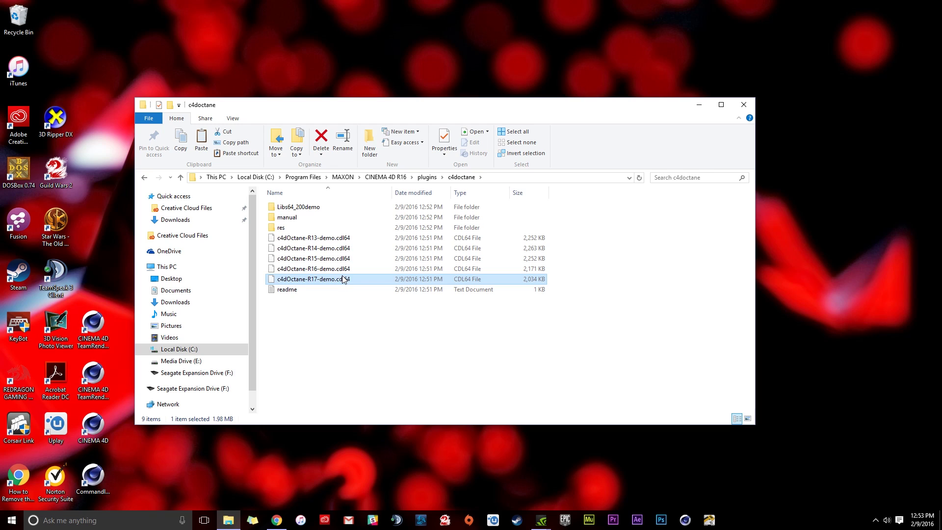
left_click(328, 279)
key("BackSpace")
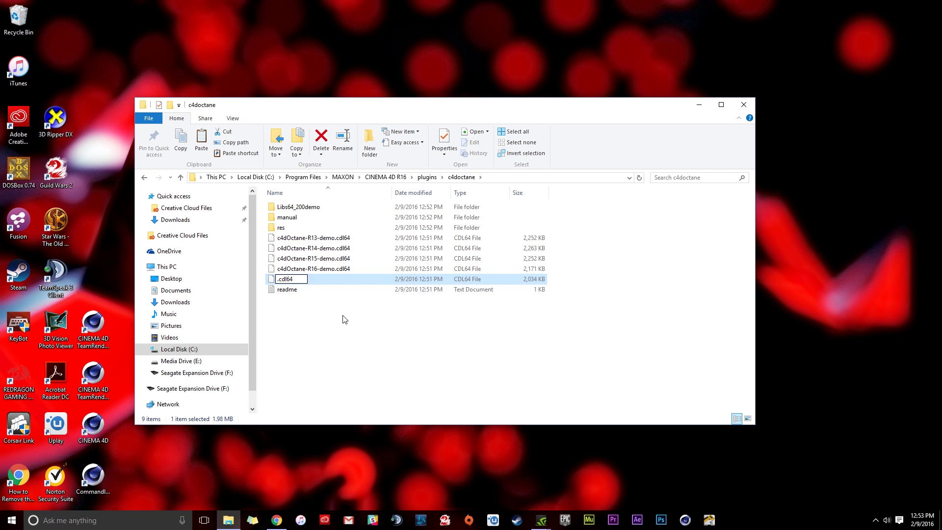
key("Return")
left_click(532, 260)
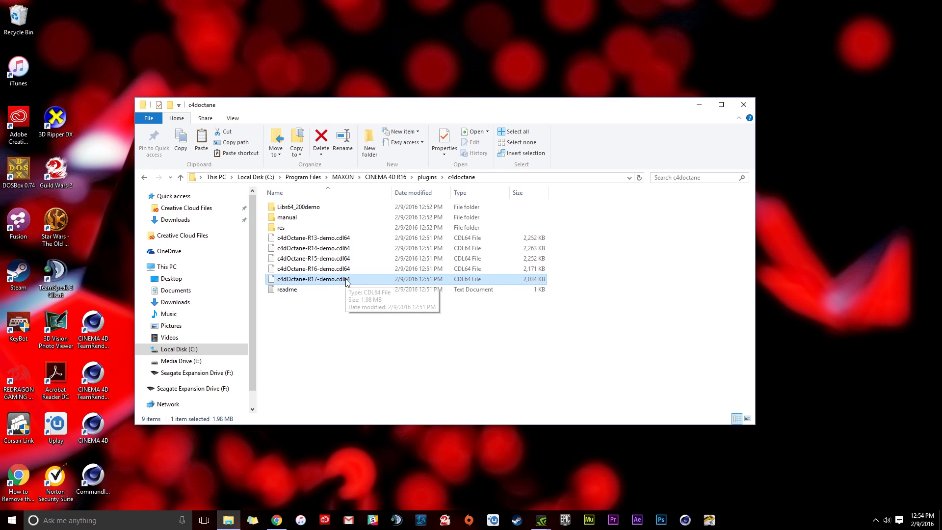
key("Delete")
left_click(432, 195)
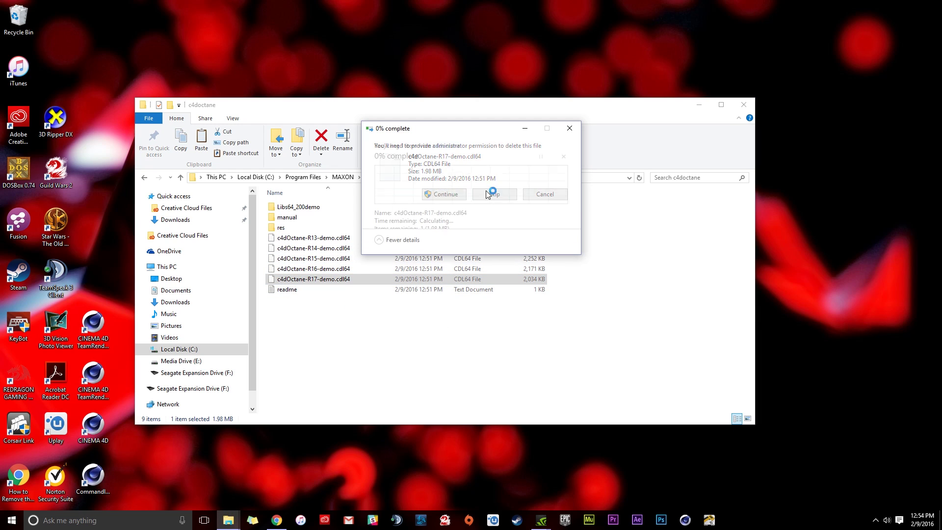
Step: Delete the R15, R14 and R13 demo files, keeping only R16, and close Explorer
left_click(365, 258)
key("Delete")
left_click(444, 194)
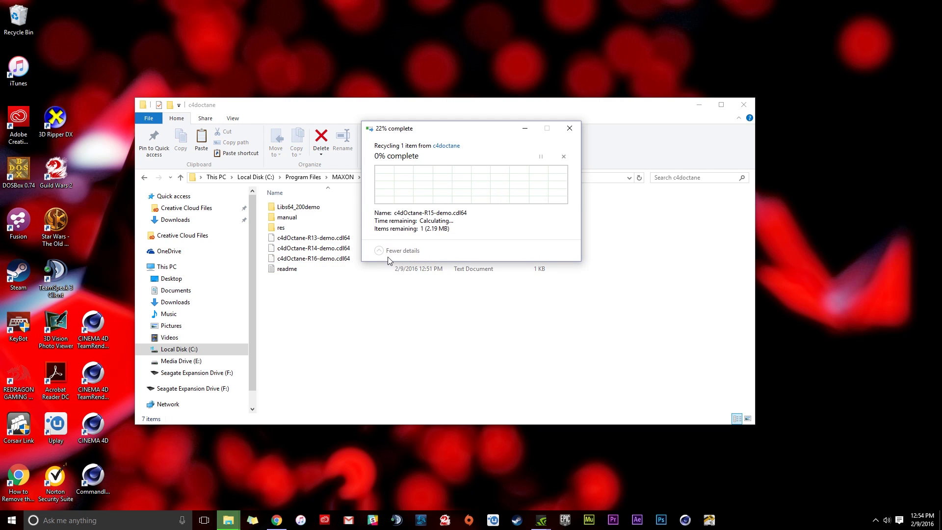
left_click(334, 247)
key("Delete")
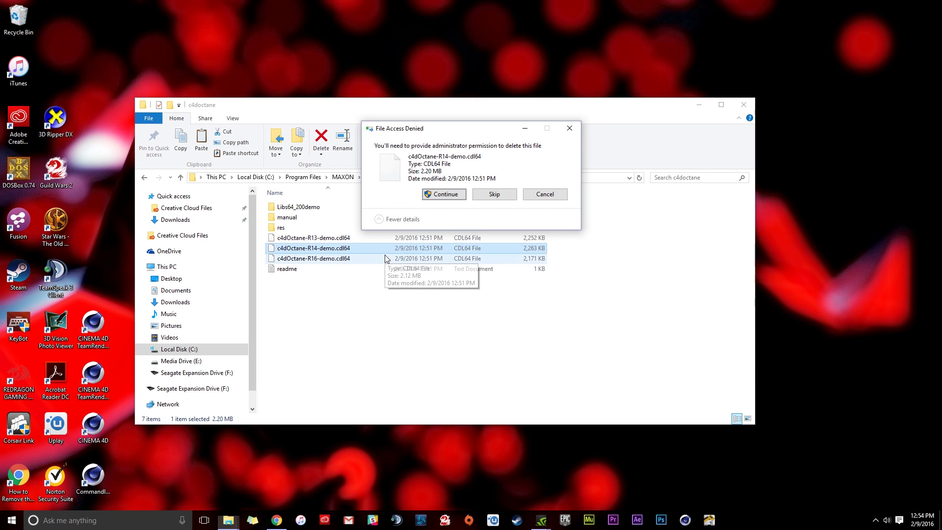
left_click(444, 194)
left_click(339, 238)
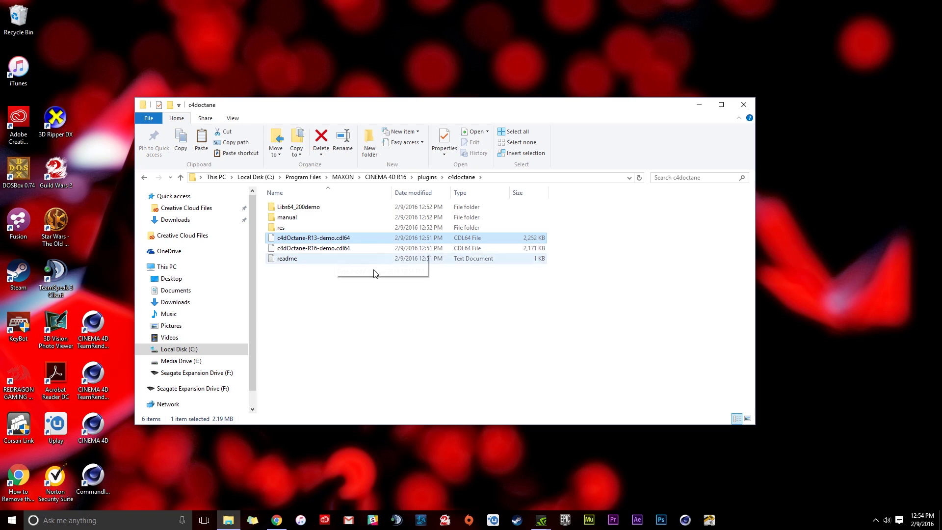
key("Delete")
left_click(439, 195)
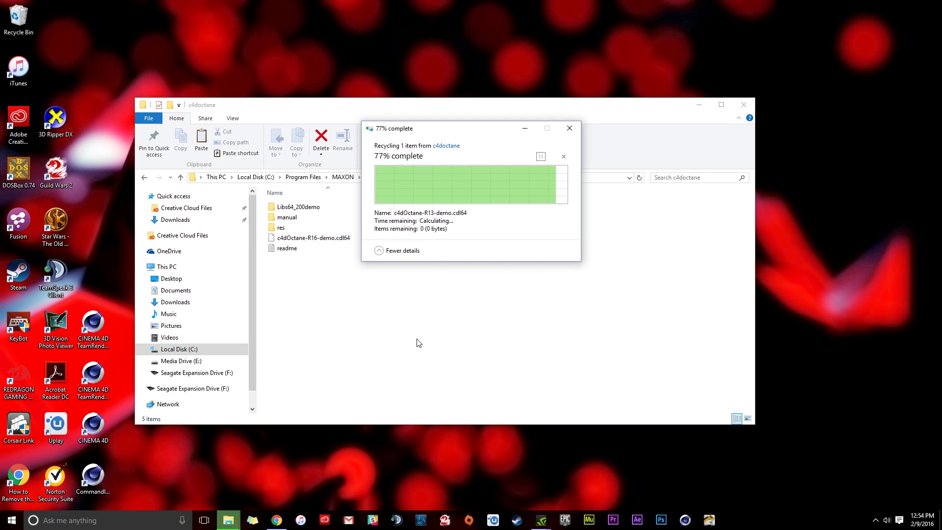
left_click(337, 239)
left_click(400, 299)
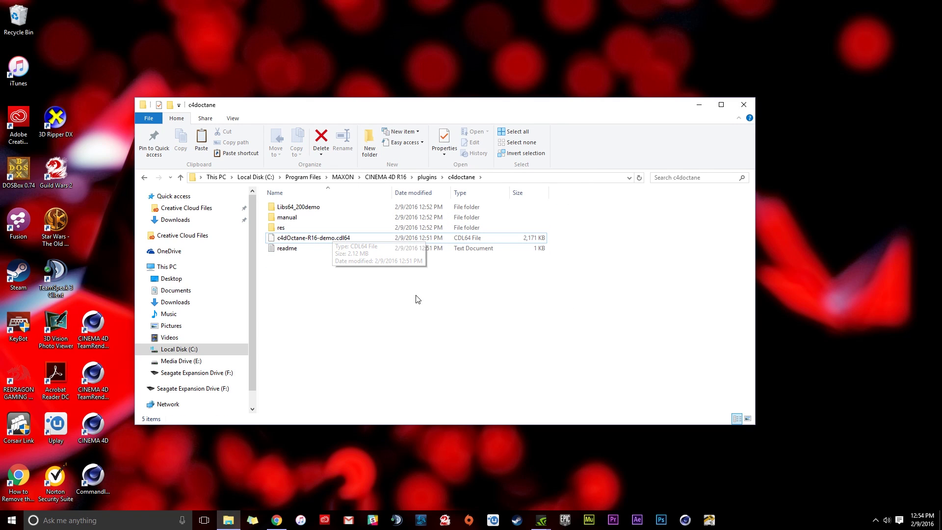
left_click(744, 105)
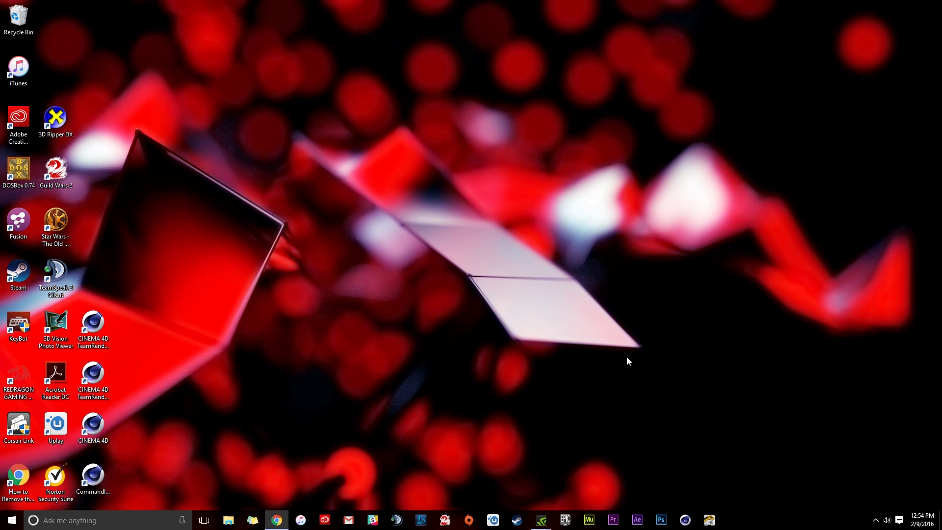
Step: Launch CINEMA 4D R16 into an empty Untitled 1 scene
left_click(682, 521)
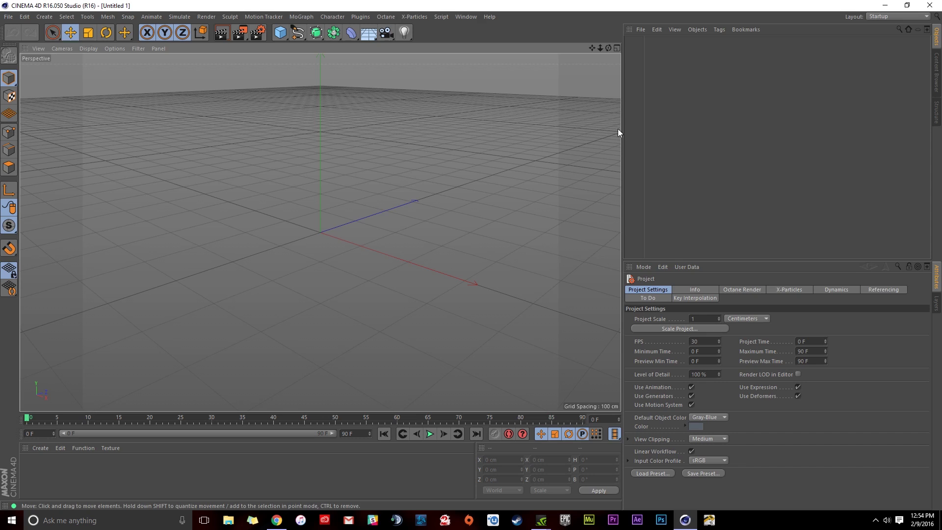
Step: Render a new cube in the Octane Live Viewer and dock the viewer into the layout
left_click(384, 17)
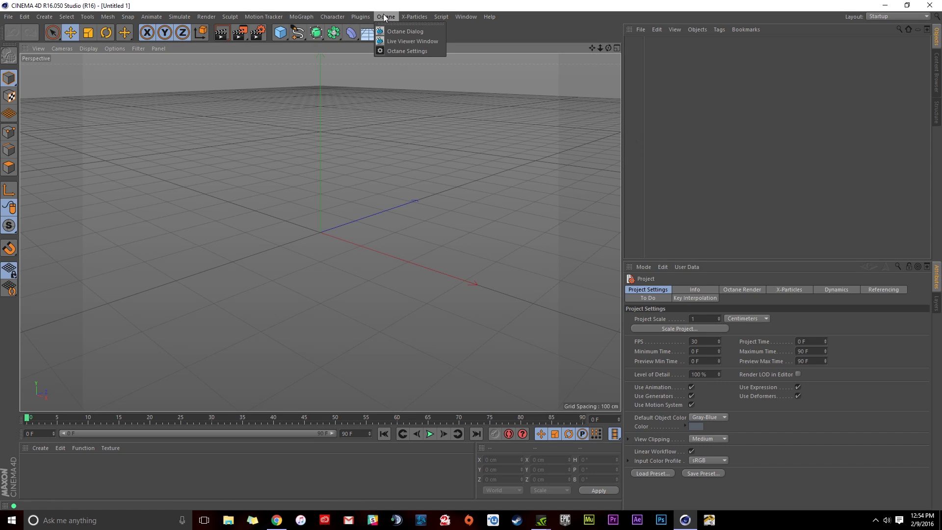
left_click(404, 43)
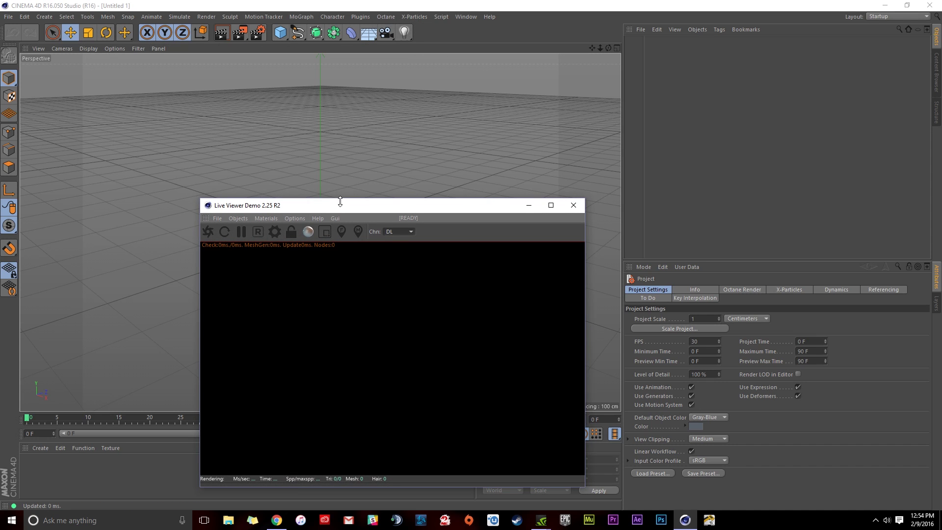
left_click_drag(343, 212, 402, 110)
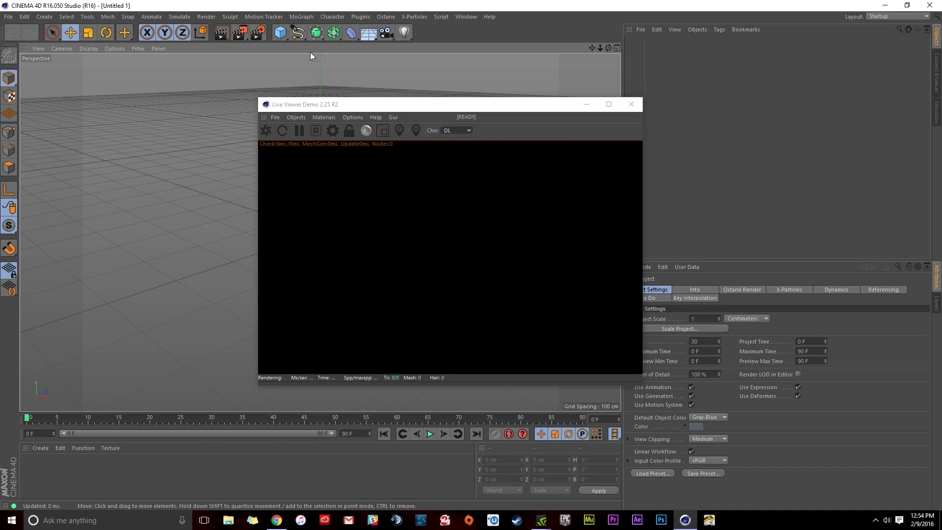
left_click(280, 33)
left_click(264, 131)
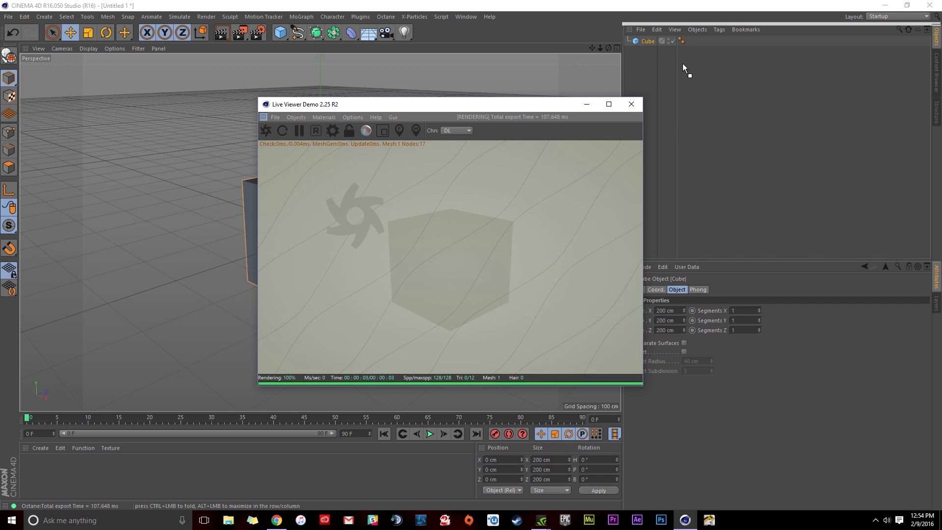
left_click_drag(683, 64, 716, 73)
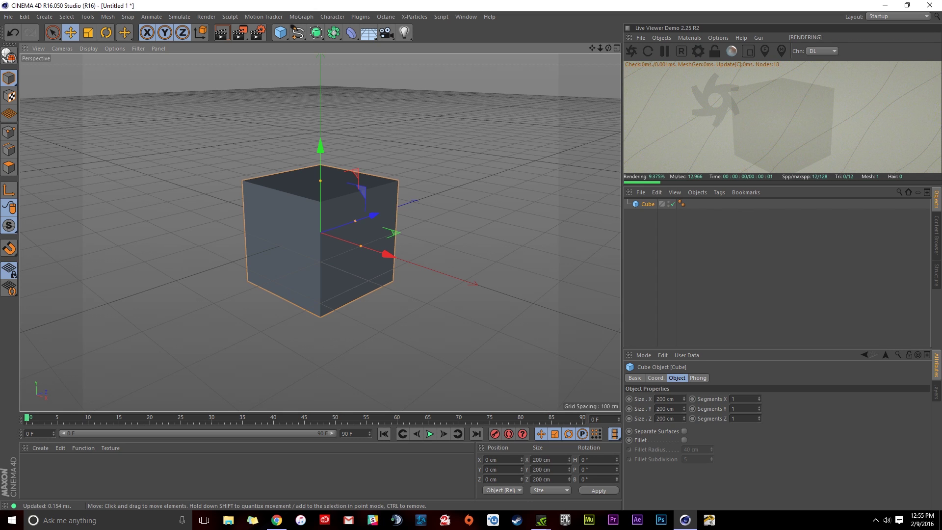
Step: Maximize Chrome and go to the website's My Reel page
left_click(277, 520)
double_click(273, 95)
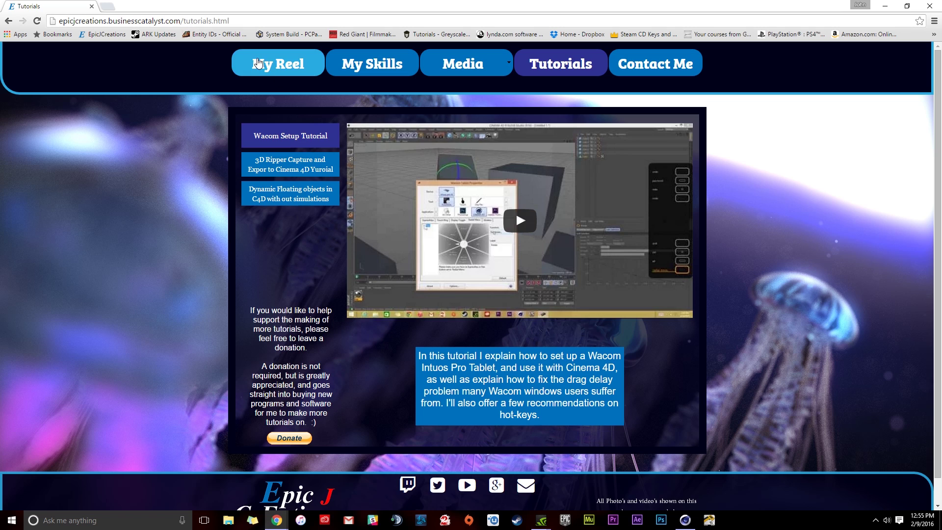
left_click(277, 64)
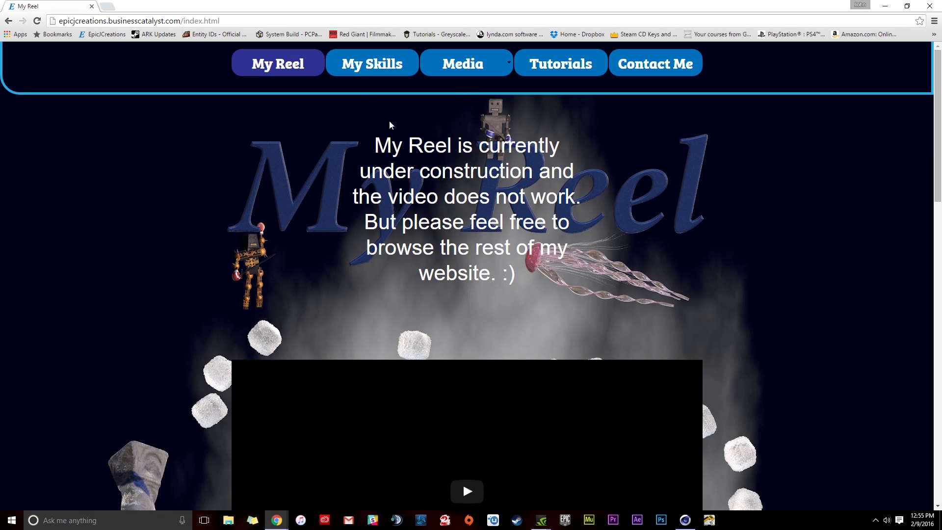
mouse_move(479, 68)
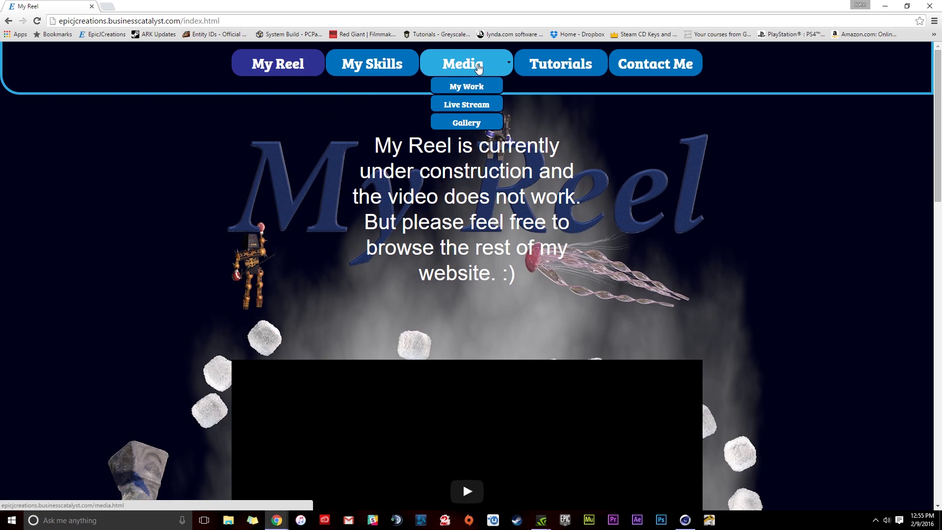